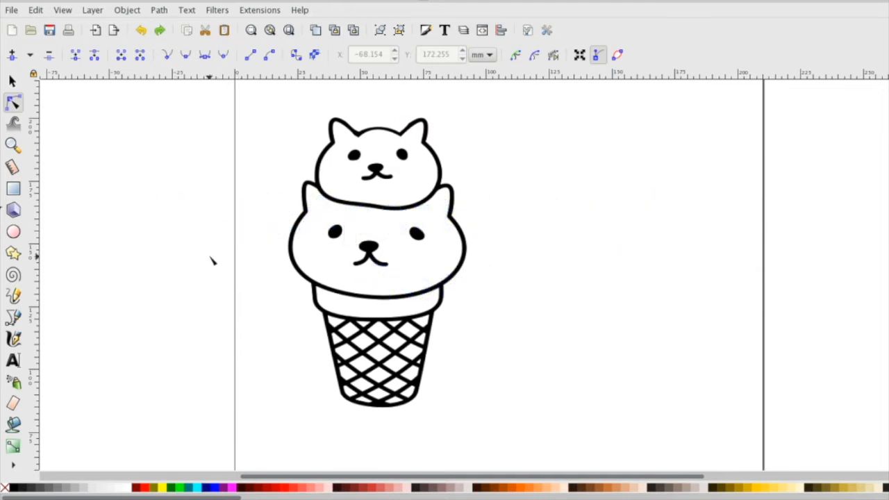
Step: Break apart the cat ice cream drawing into its separate paths
left_click(12, 81)
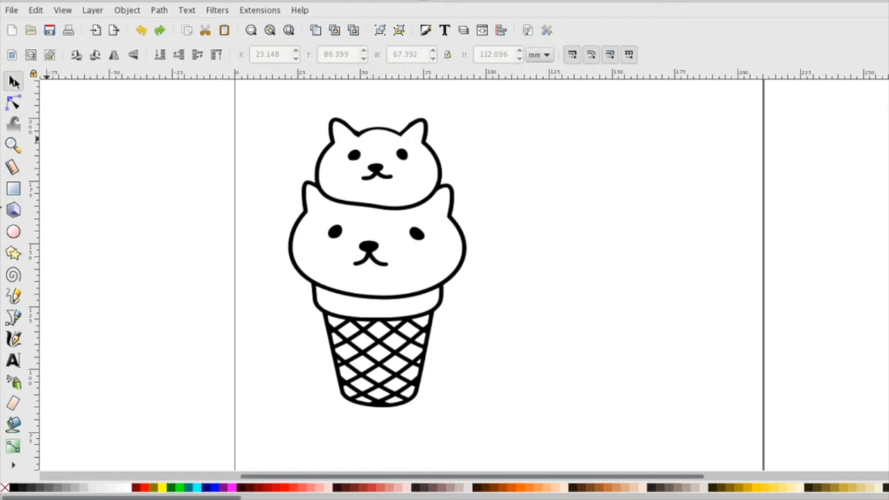
left_click(429, 202)
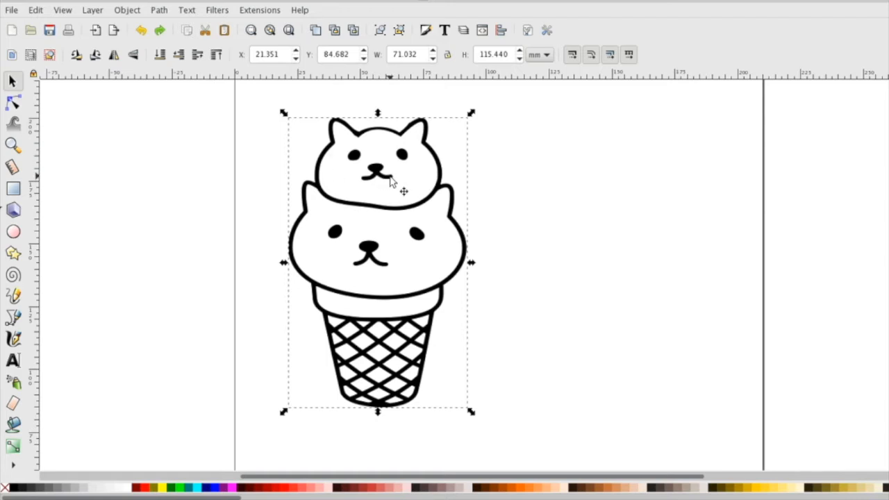
left_click(167, 11)
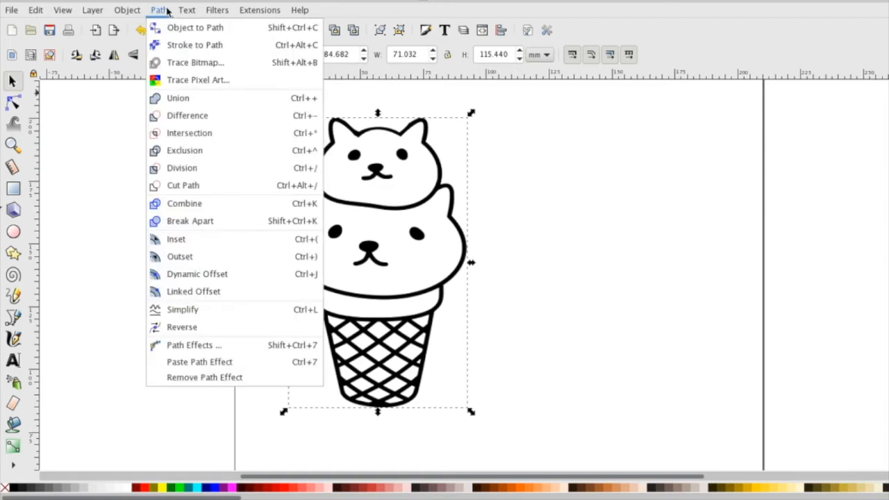
left_click(212, 221)
left_click(208, 223)
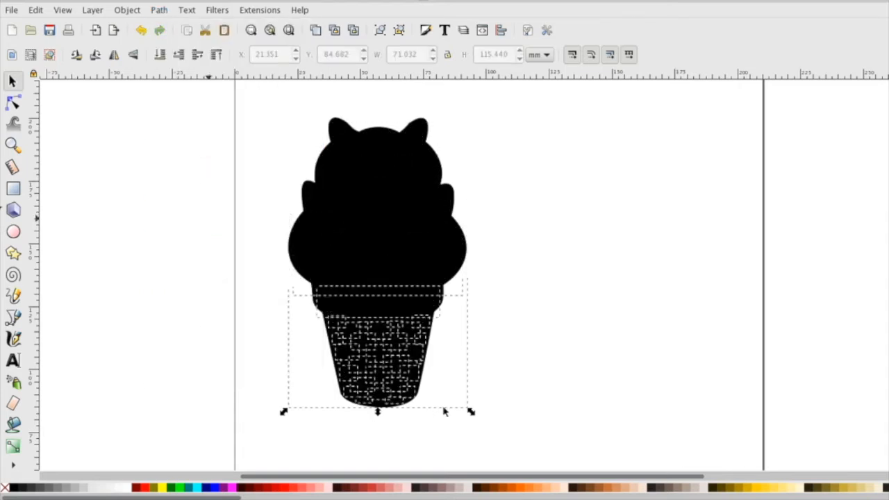
Step: Move the solid outer silhouette to the empty area beside the drawing, and select several of the separated inner pieces individually
left_click(330, 295)
left_click_drag(438, 303, 666, 318)
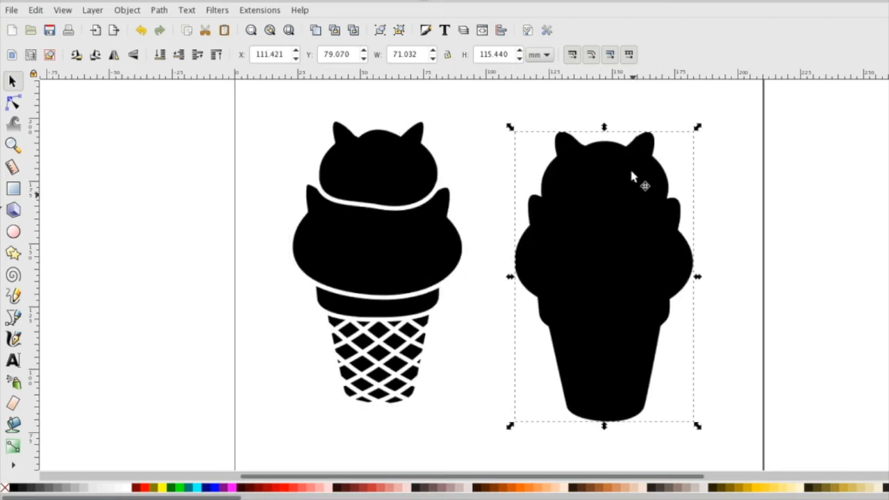
left_click(361, 311)
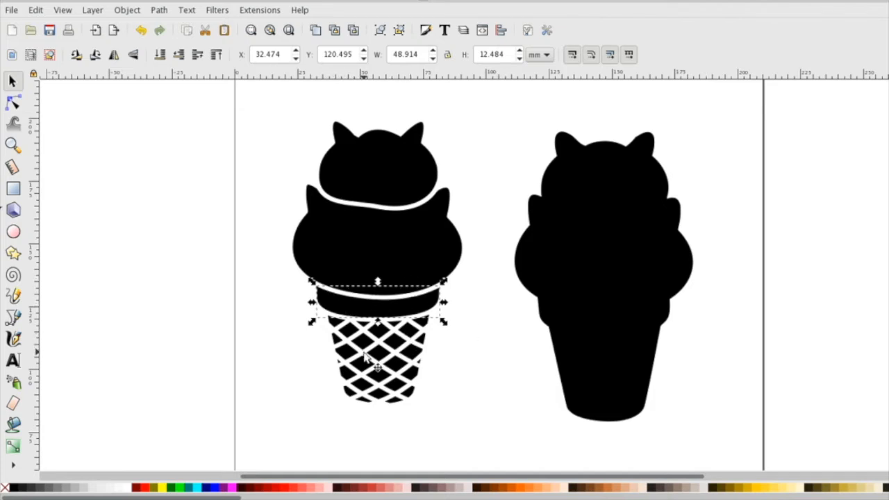
left_click(363, 355)
left_click(405, 350)
left_click(372, 252)
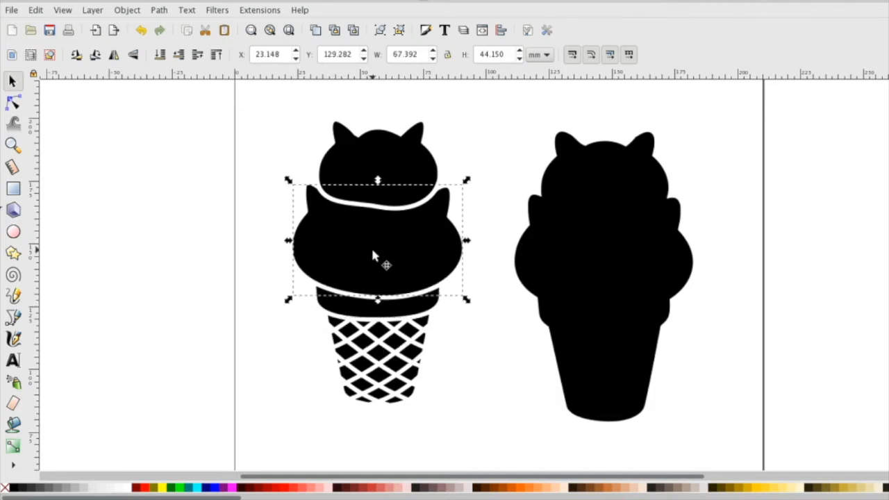
left_click(373, 177)
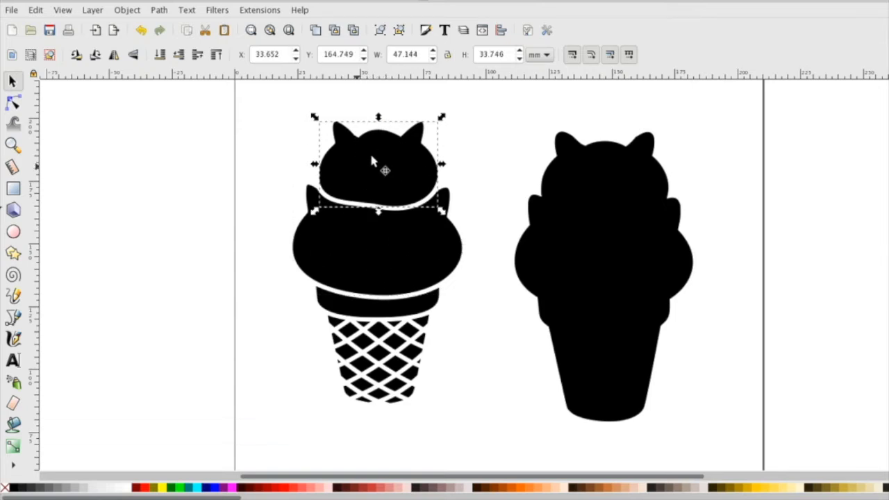
Step: Give all the inner ice cream pieces a flat black stroke and no fill
left_click_drag(279, 96, 501, 468)
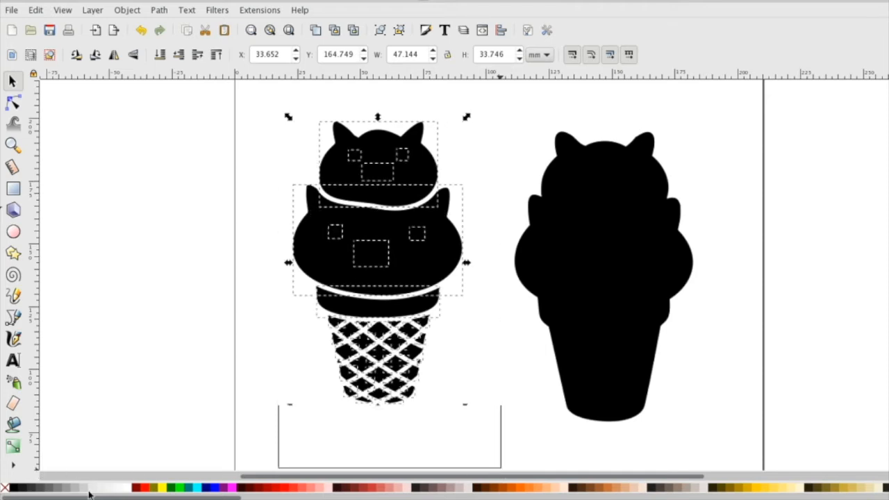
left_click(128, 488)
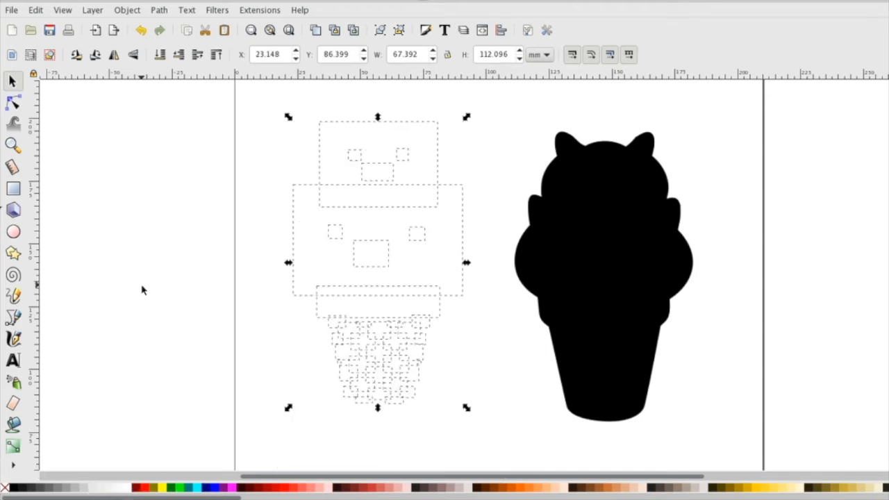
key("z")
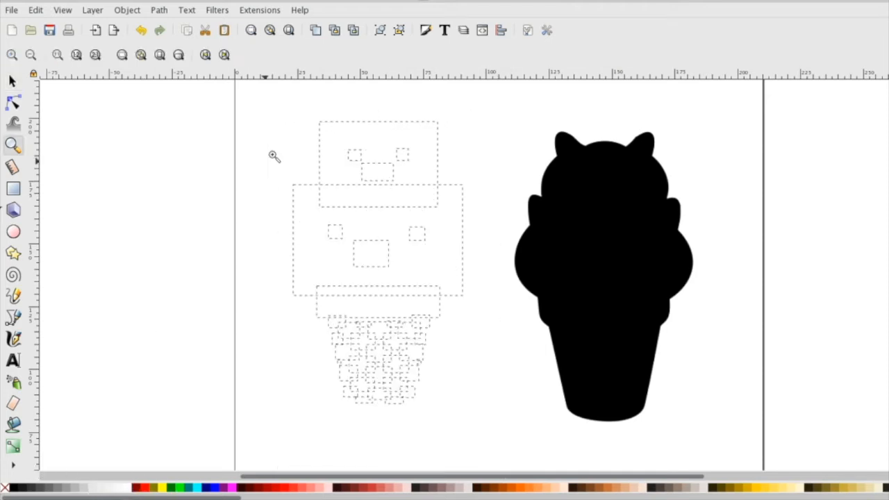
left_click(426, 31)
left_click(771, 99)
left_click(745, 123)
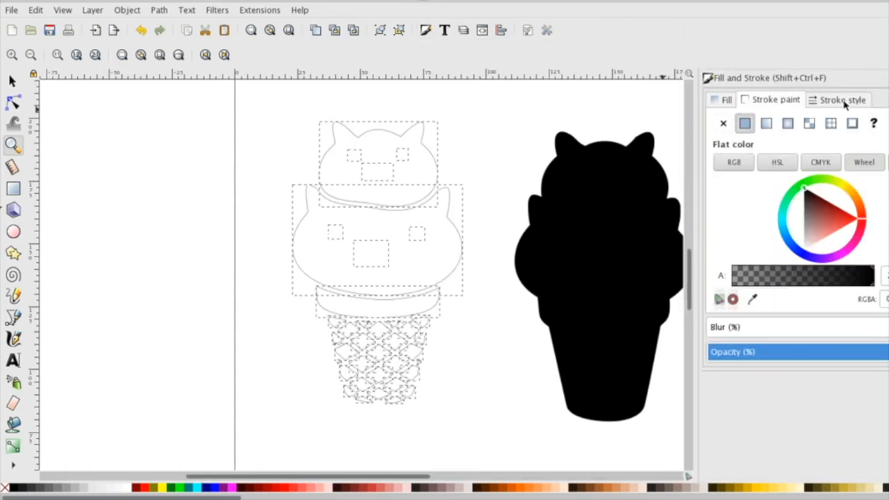
left_click(717, 101)
left_click(723, 123)
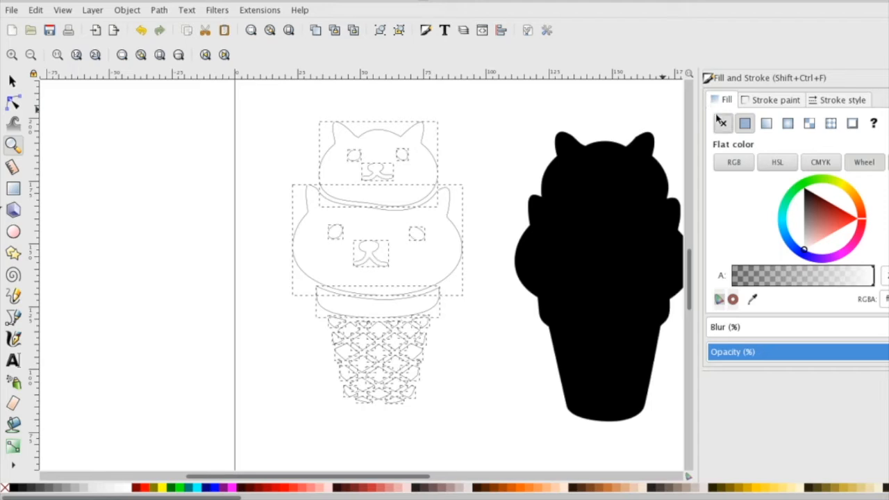
left_click(773, 99)
Step: Examine the outlined pieces up close, selecting the small head's eyes and mouth and one of the large head's eyes individually
left_click(385, 203)
key("s")
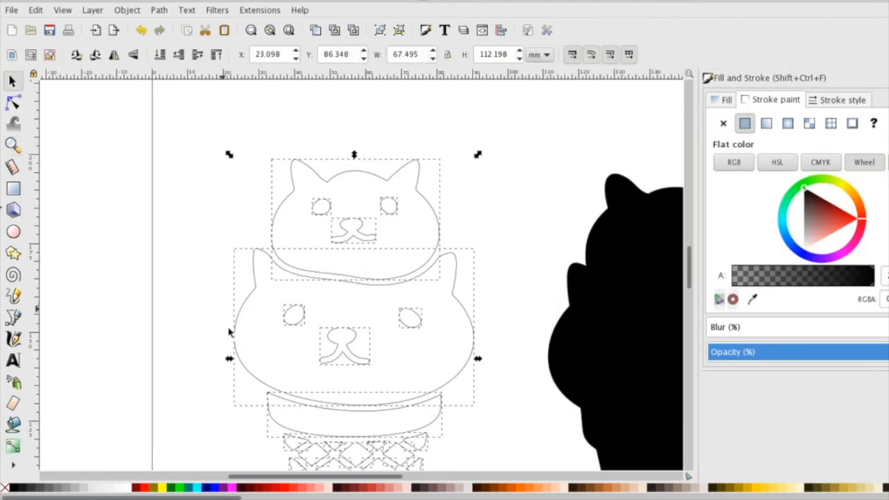
key("Escape")
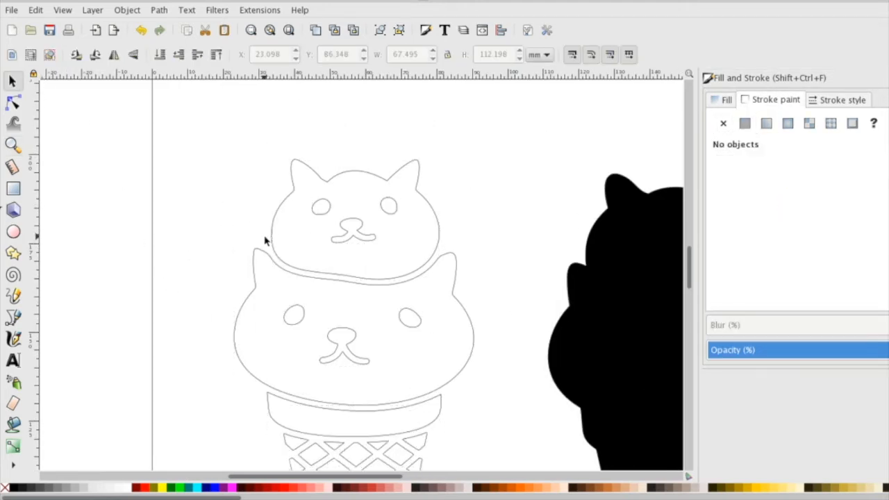
left_click(327, 209)
left_click(396, 208)
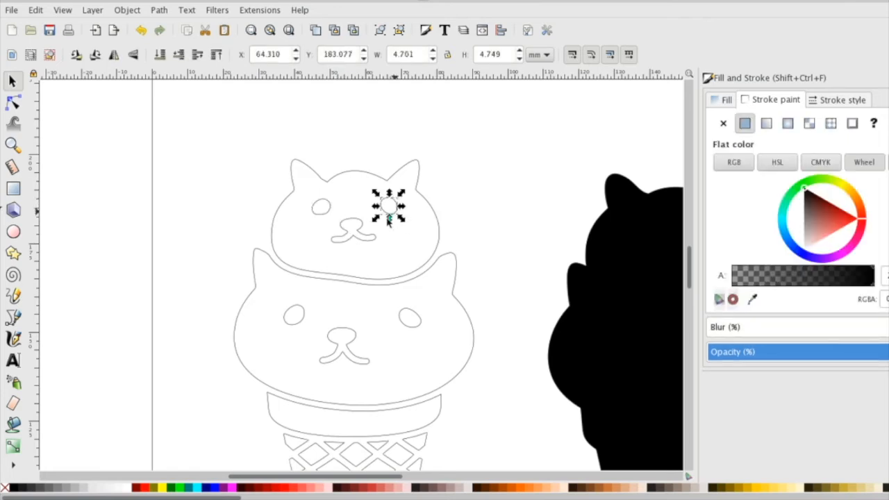
left_click(354, 225)
key("Escape")
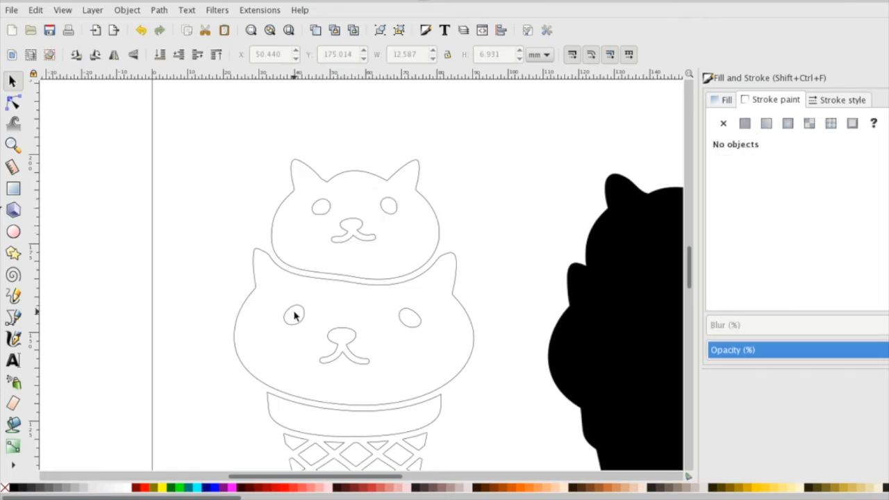
left_click(415, 324)
key("Escape")
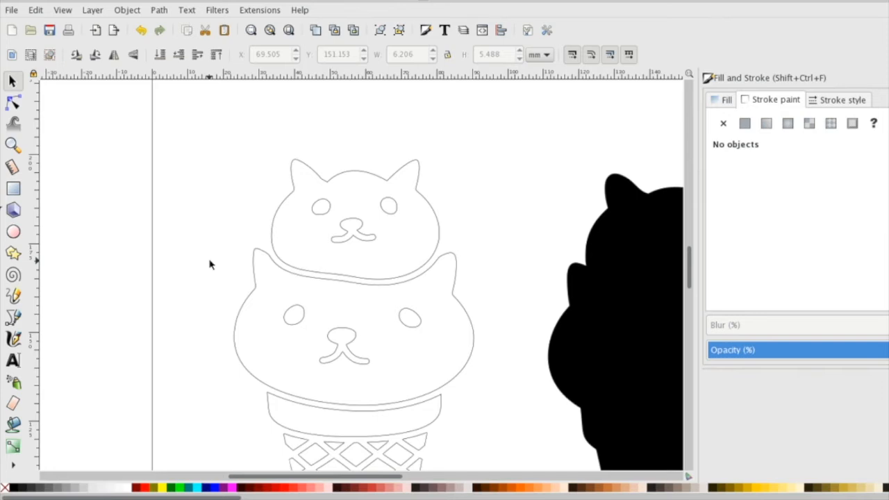
key("minus")
key("minus")
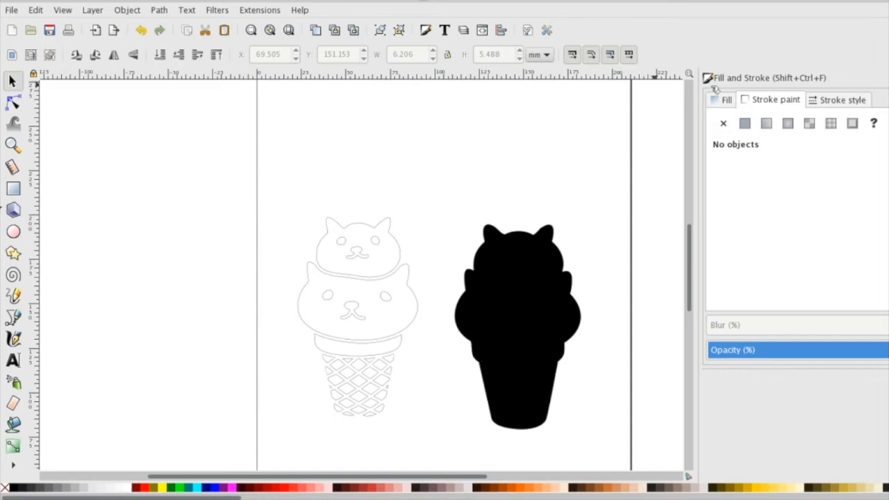
Step: Move all the outlined pieces onto the black silhouette and nudge them into alignment with its edges
mouse_move(285, 207)
left_mouse_down()
mouse_move(537, 359)
mouse_move(542, 373)
mouse_move(459, 465)
mouse_move(424, 474)
left_mouse_up()
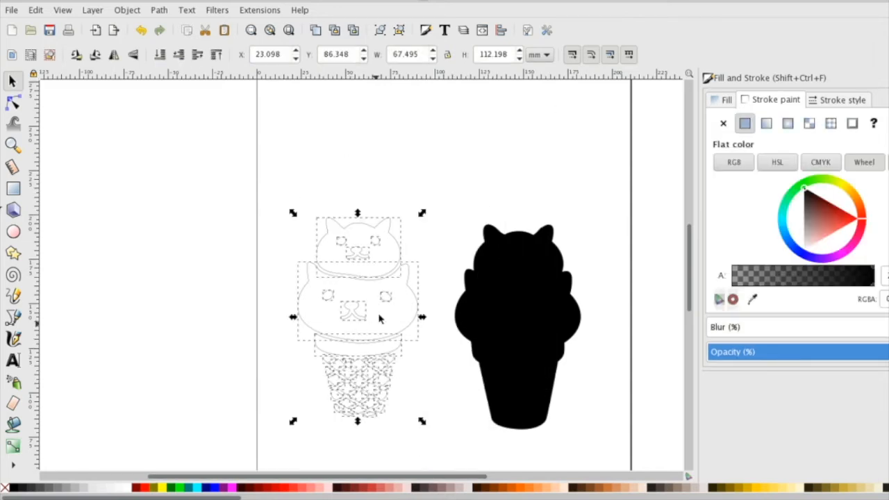
left_click_drag(352, 309, 512, 319)
key("Left")
key("Left")
key("Left")
key("Up")
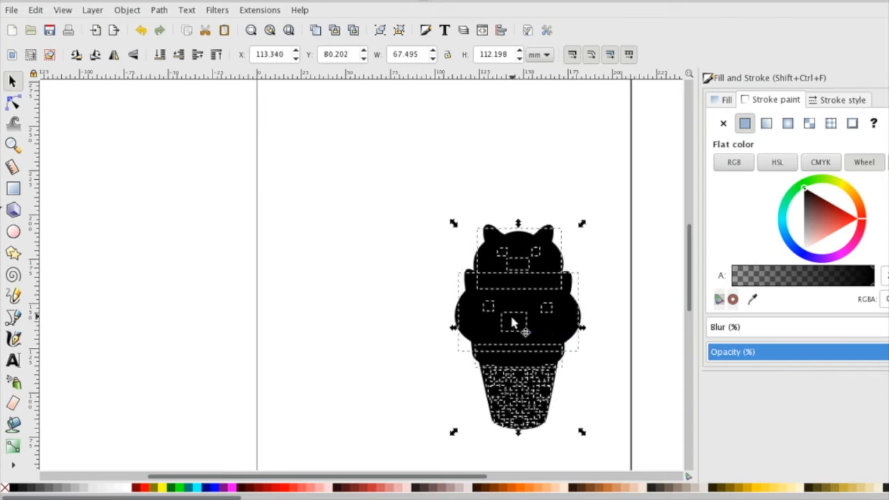
key("Left")
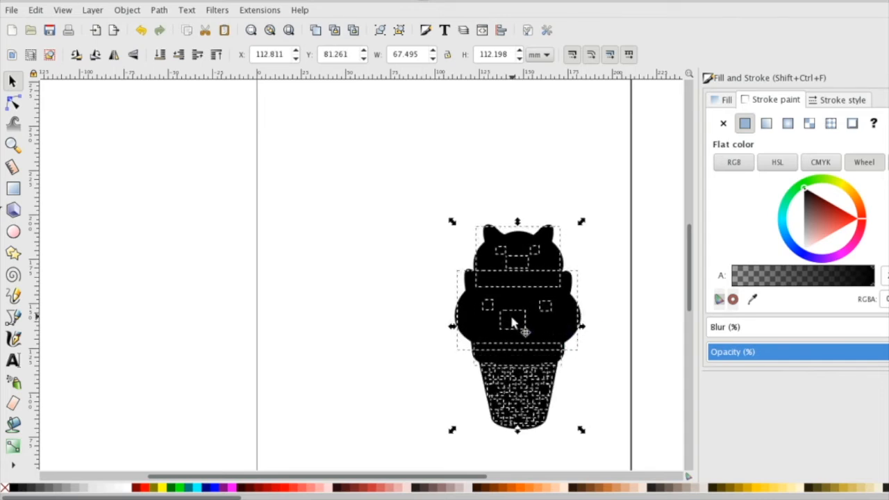
Step: Combine the silhouette and all the outlined pieces into a single path
left_click(389, 193)
left_click_drag(401, 170, 627, 467)
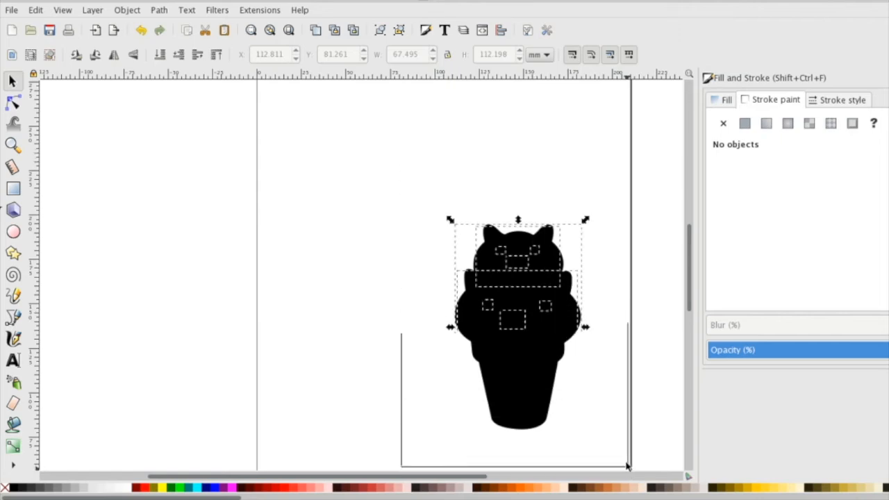
left_click(158, 11)
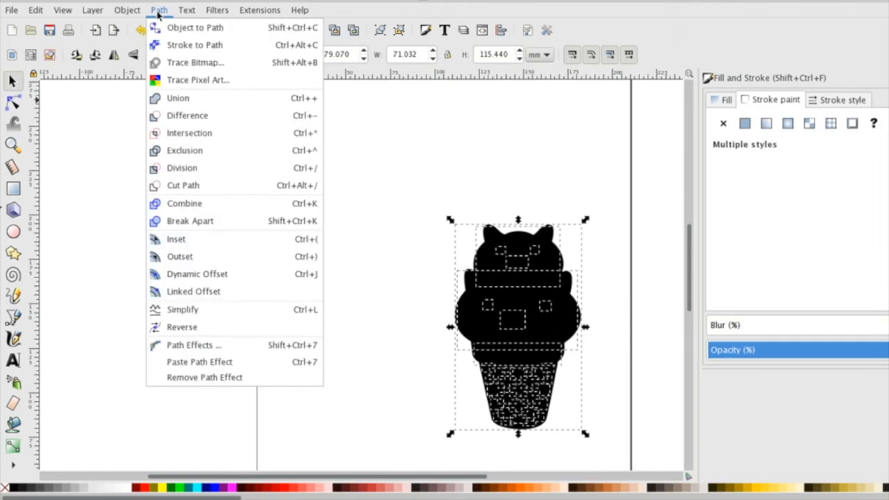
left_click(194, 207)
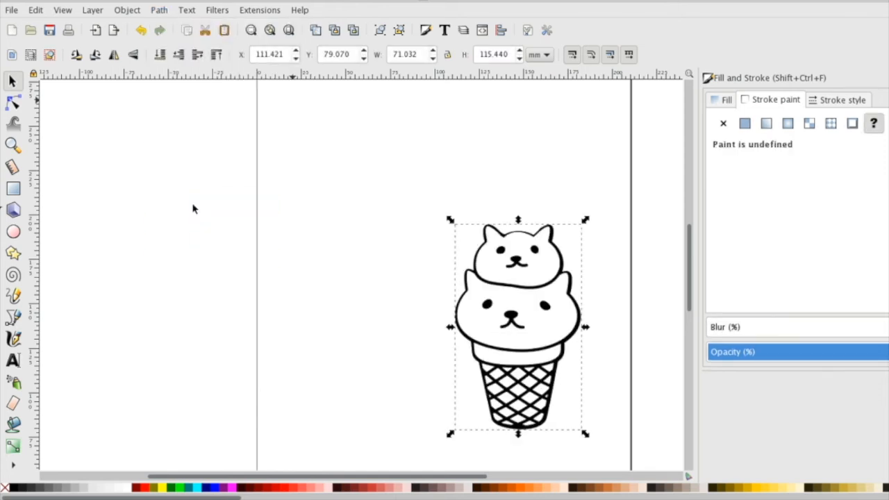
left_click(347, 310)
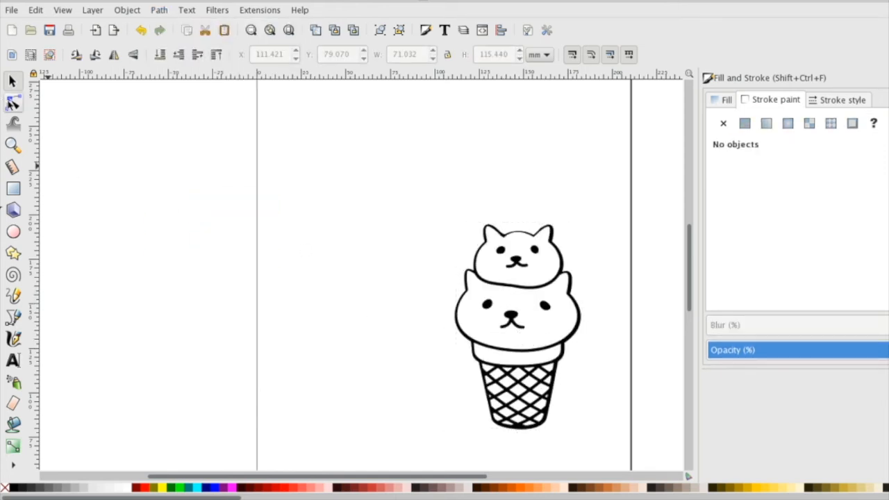
Step: Display the nodes of the combined ice cream path, and undo the Combine operation
left_click(12, 102)
key("ctrl+a")
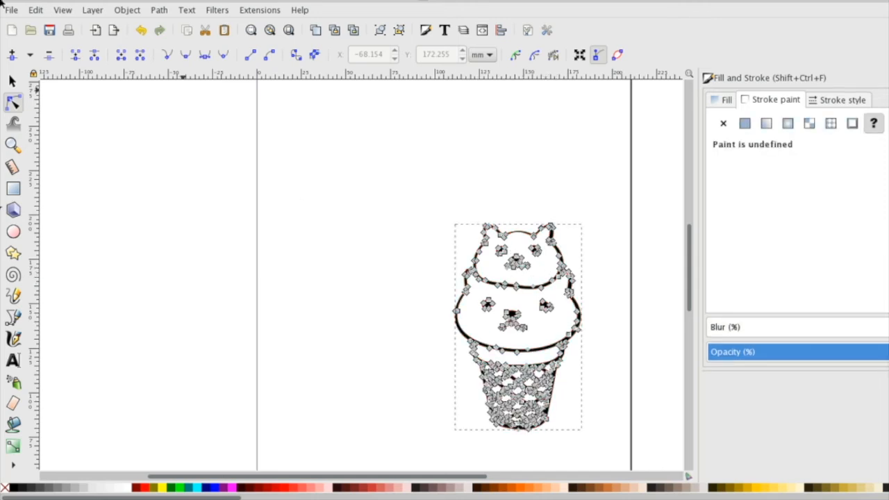
left_click(12, 81)
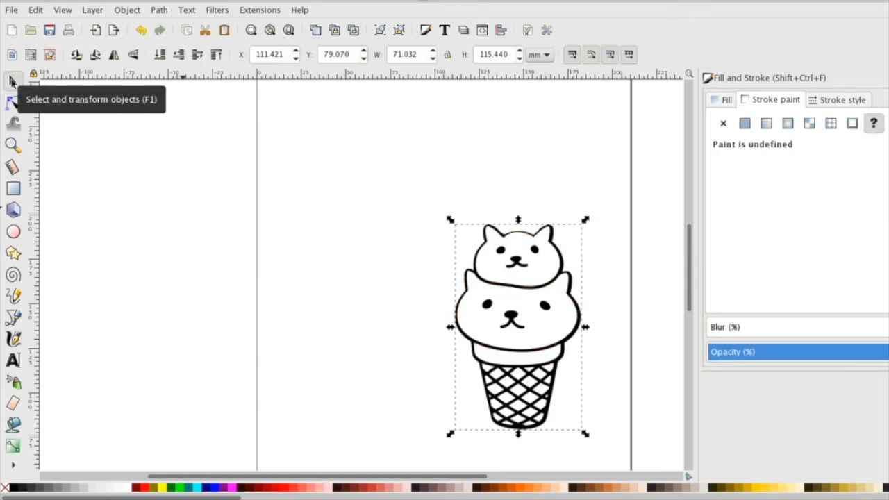
key("ctrl+z")
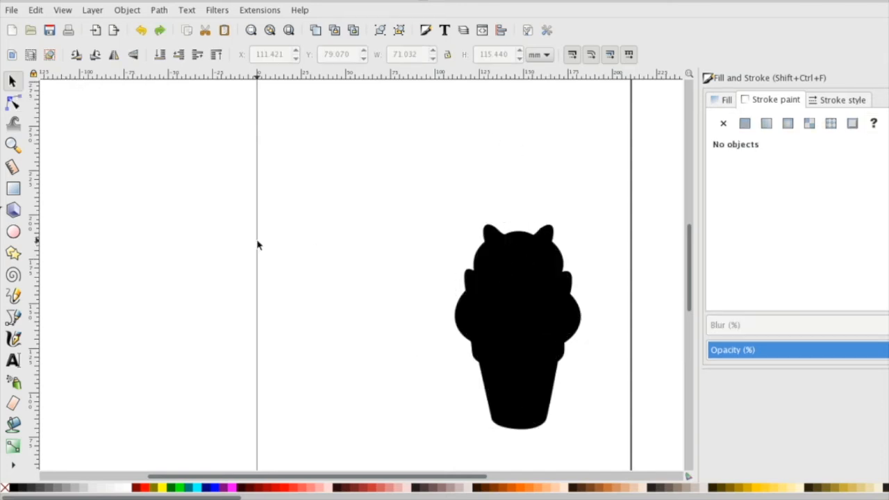
Step: Move the black silhouette clear of the outlined pieces, and fill the small head's nose-and-mouth piece with flat white
left_click_drag(517, 298, 417, 283)
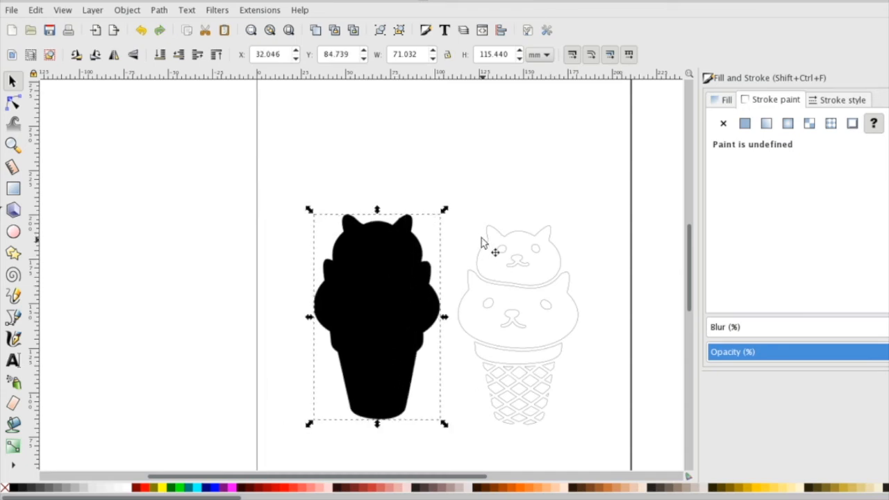
left_click(522, 270)
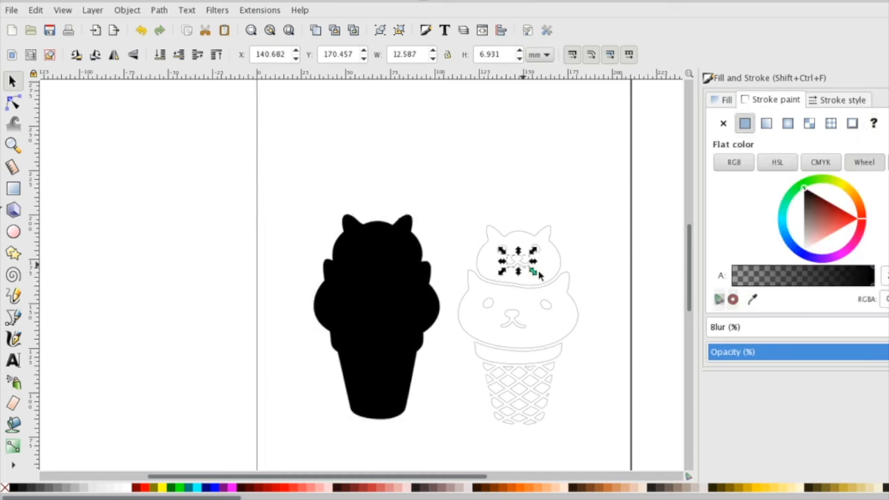
left_click(717, 101)
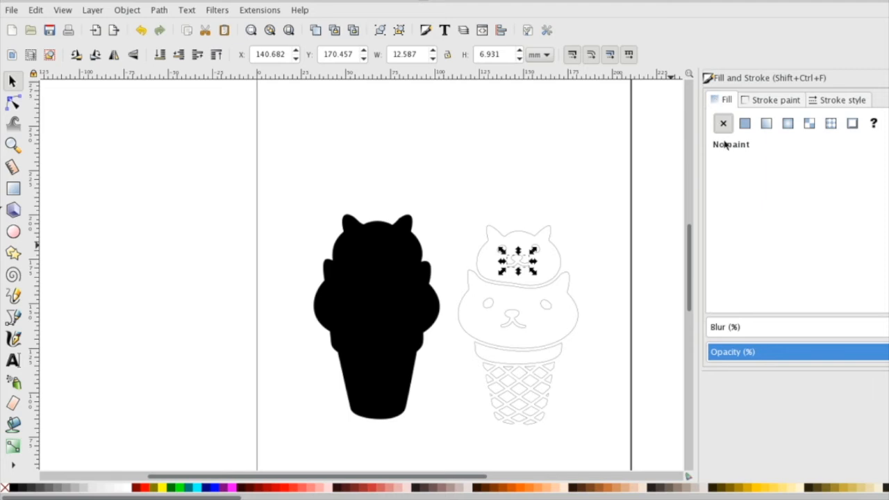
left_click(745, 123)
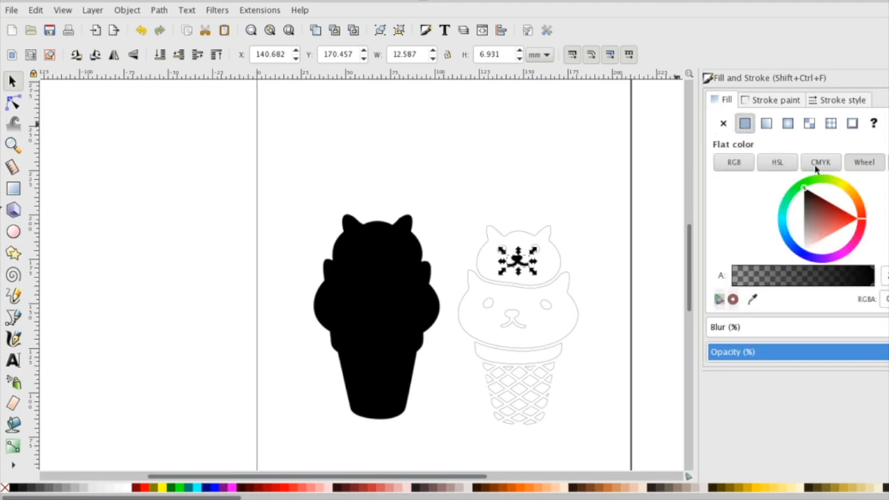
left_click_drag(827, 217, 803, 249)
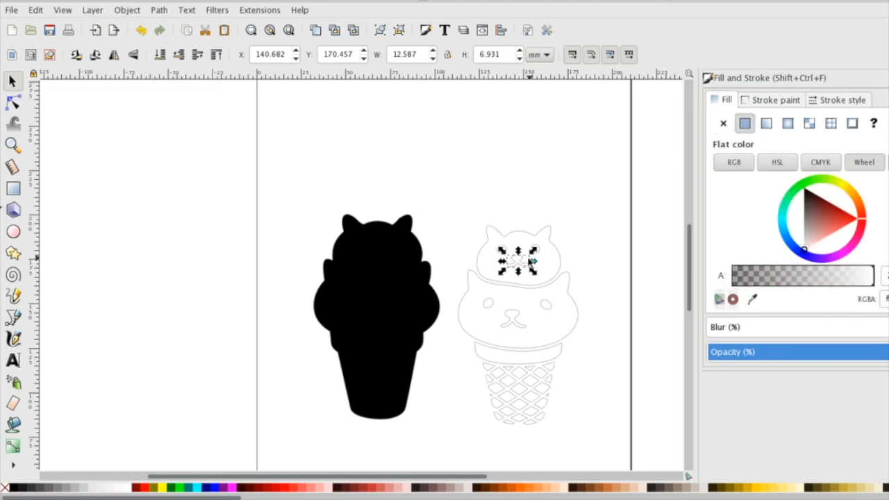
Step: Place the small head's white nose-and-mouth piece on the black silhouette's upper head, raise it to the top, and nudge it up slightly
left_click_drag(515, 266, 375, 265)
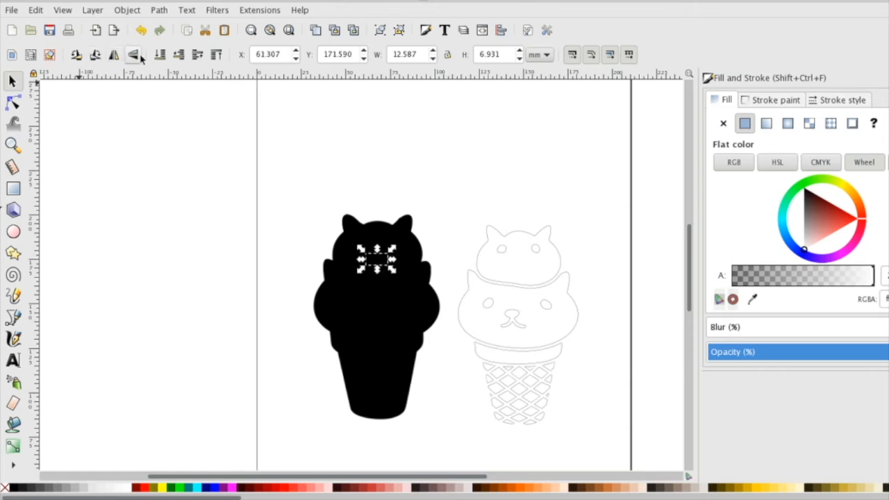
left_click(215, 56)
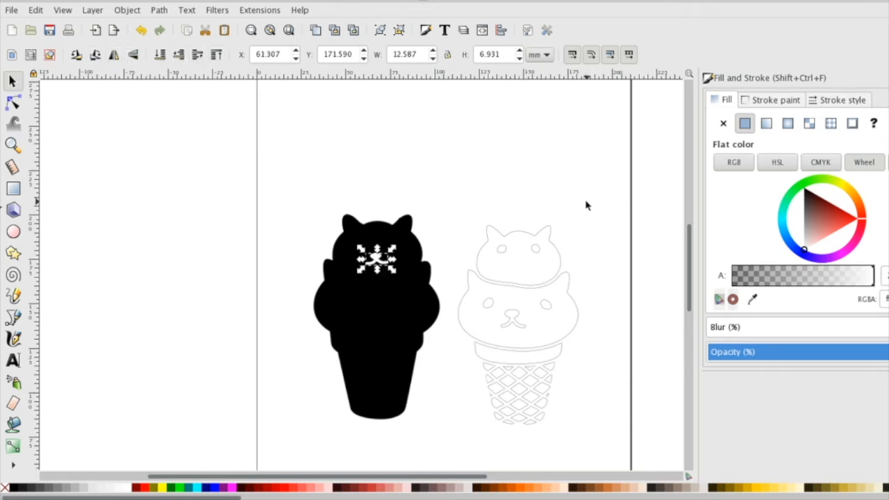
left_click(488, 175)
left_click_drag(374, 257, 373, 255)
Step: Move the small head's two eyes onto the silhouette's upper head, fill them with flat white, and raise them to the top
mouse_move(541, 261)
left_mouse_down()
mouse_move(377, 230)
mouse_move(364, 245)
mouse_move(351, 232)
left_mouse_up()
left_click(351, 233)
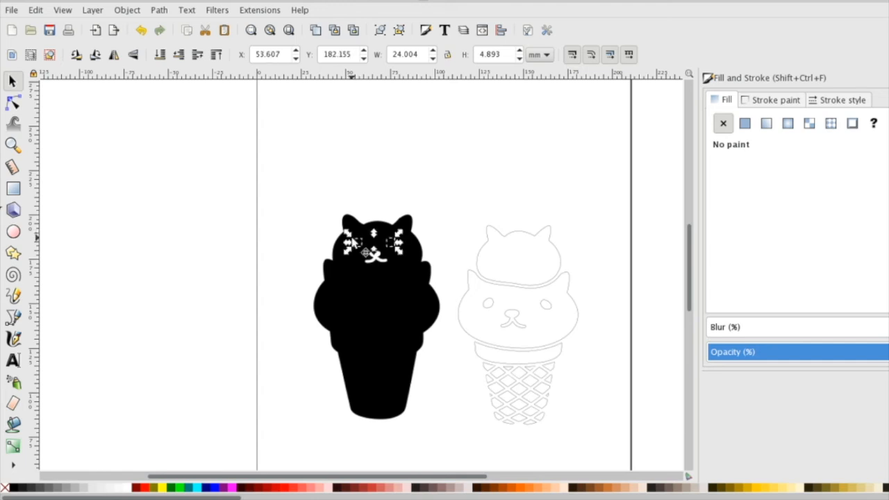
left_click(743, 125)
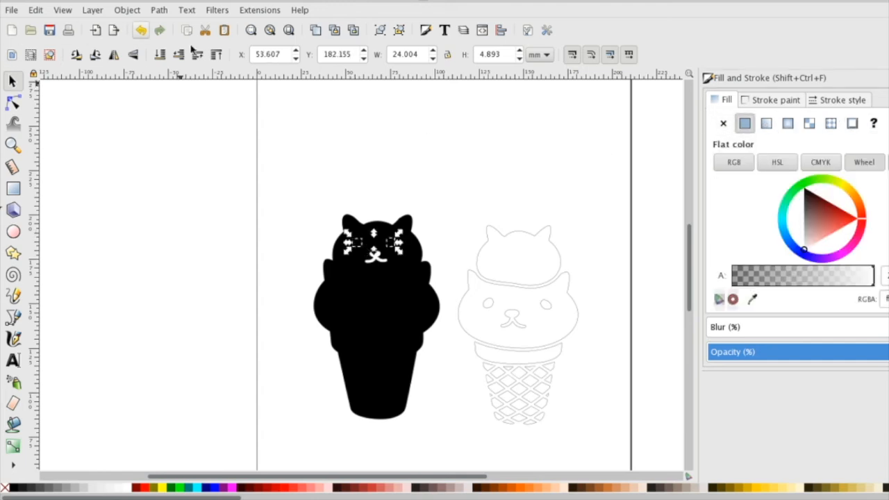
left_click(216, 57)
left_click(278, 271)
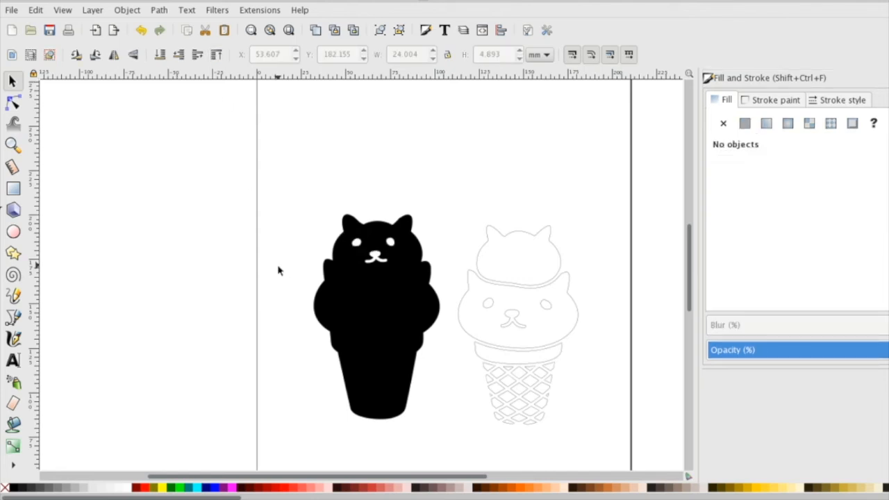
Step: Move the large head's eyes and nose-and-mouth piece onto the silhouette's lower head, filled flat white and raised to the top
left_click(512, 318)
mouse_move(615, 338)
left_mouse_down()
mouse_move(456, 285)
mouse_move(345, 293)
left_mouse_up()
left_click(746, 123)
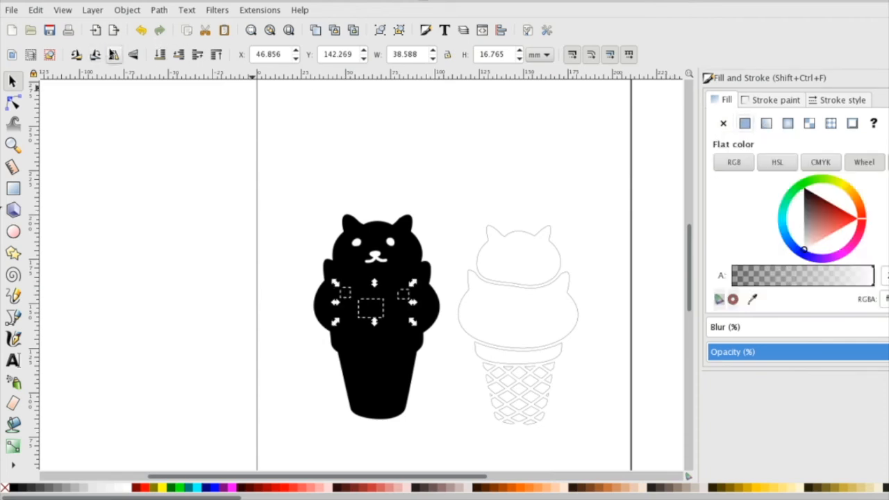
left_click(197, 55)
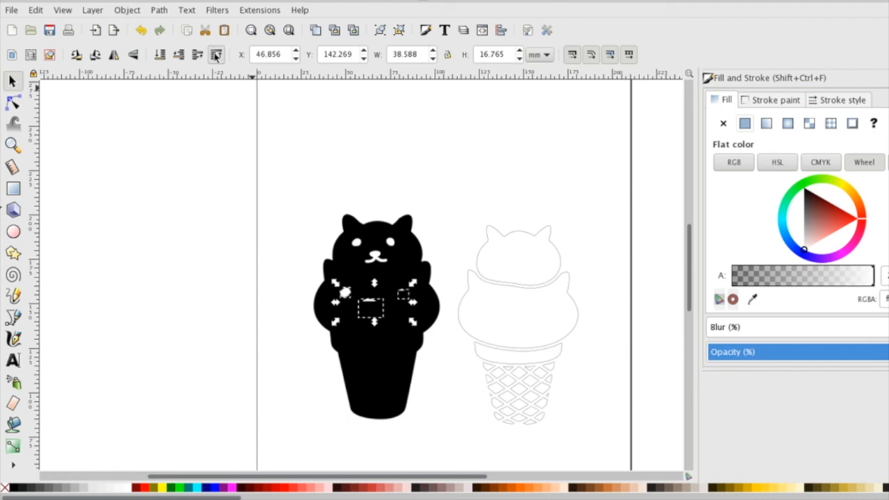
left_click(290, 230)
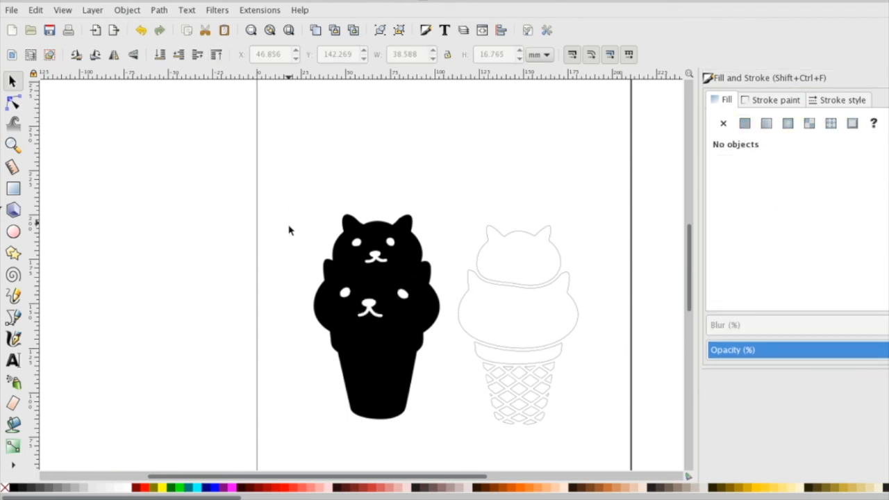
Step: Give the black silhouette and all its white face pieces a flat-color stroke with a width of 0.001 in
left_click(363, 250)
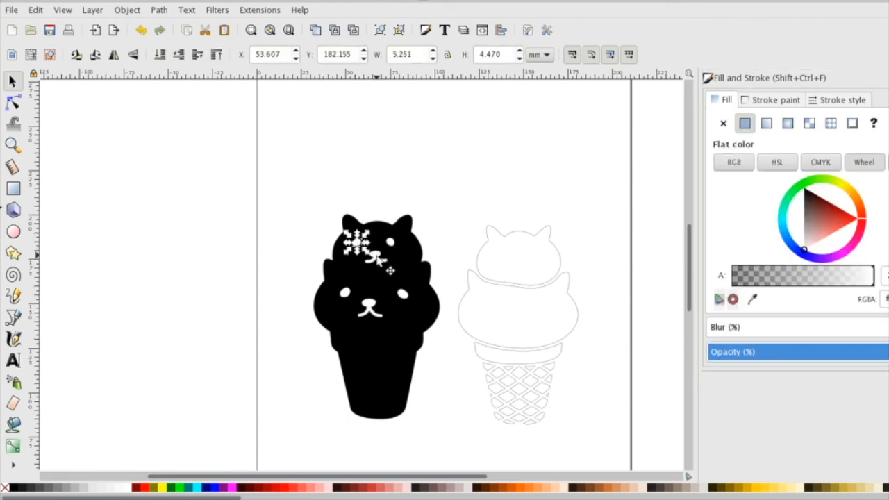
left_click(377, 257)
left_click_drag(305, 218, 442, 326)
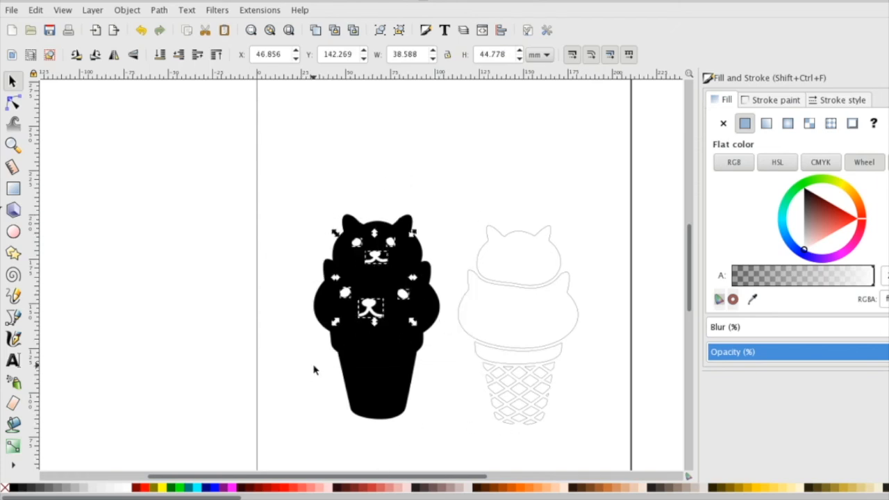
left_click_drag(333, 231, 451, 441)
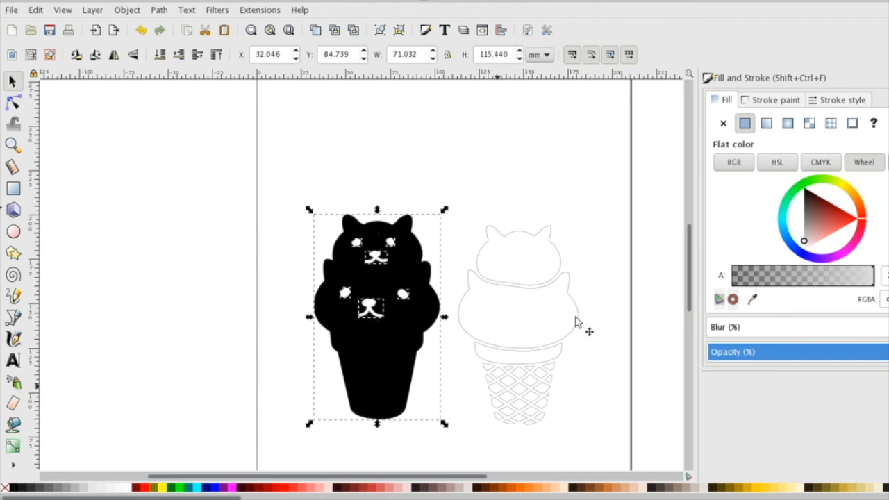
left_click(764, 104)
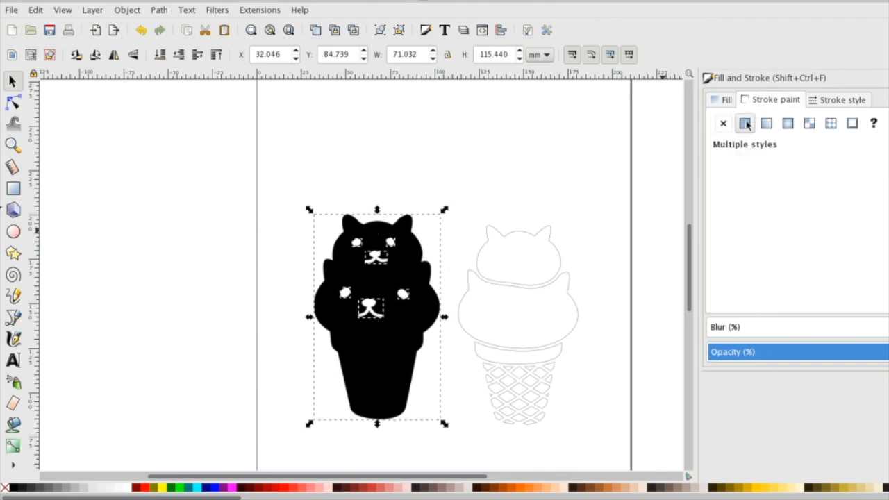
left_click(744, 123)
left_click(836, 100)
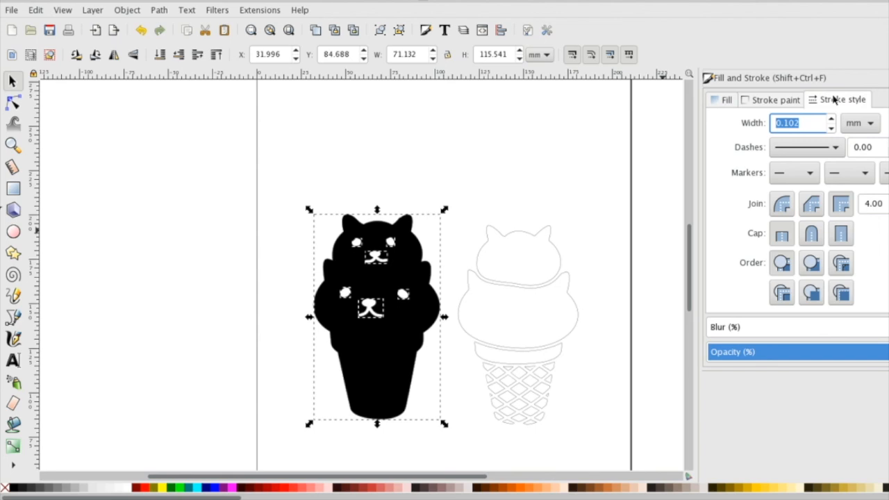
left_click(868, 123)
left_click(849, 105)
left_click(811, 122)
key("Return")
left_click(370, 137)
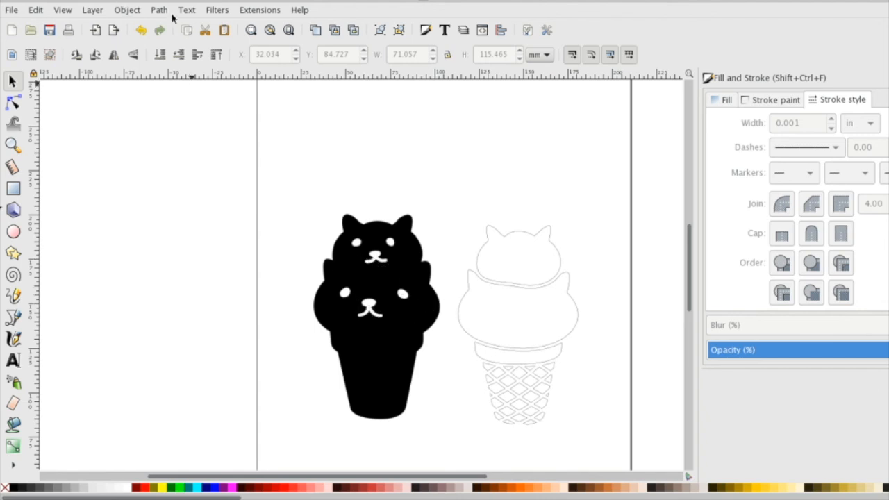
left_click(159, 10)
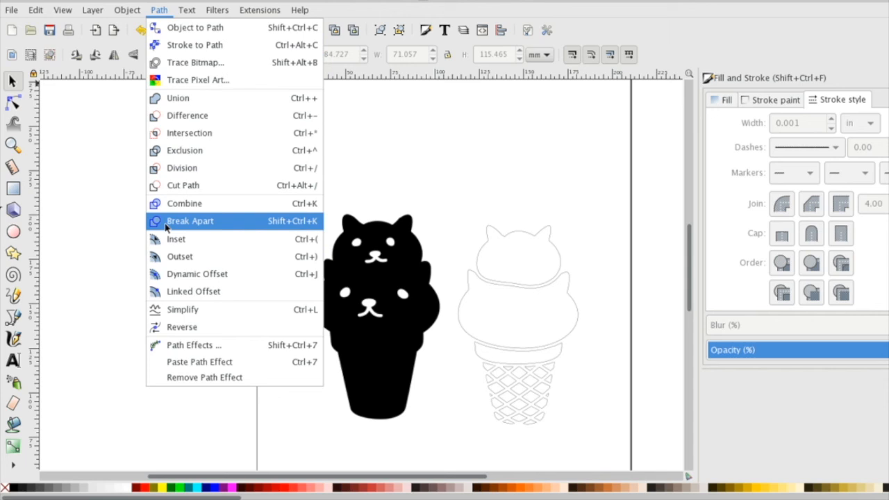
left_click(79, 260)
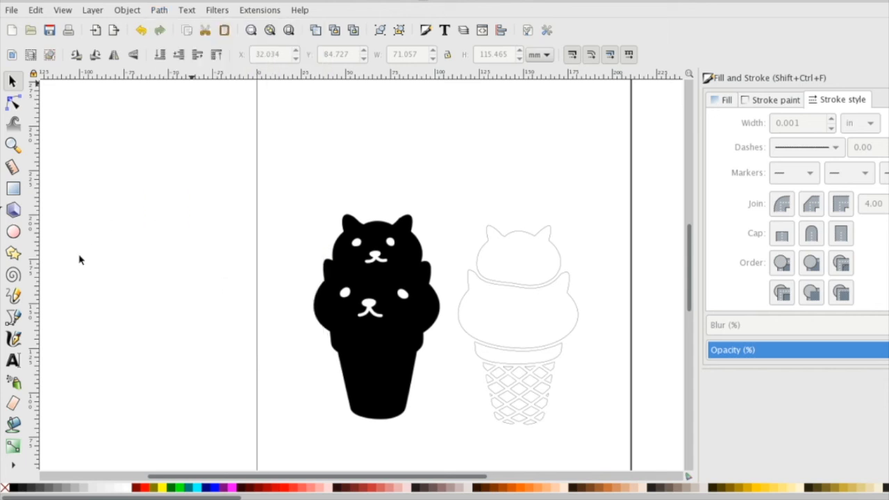